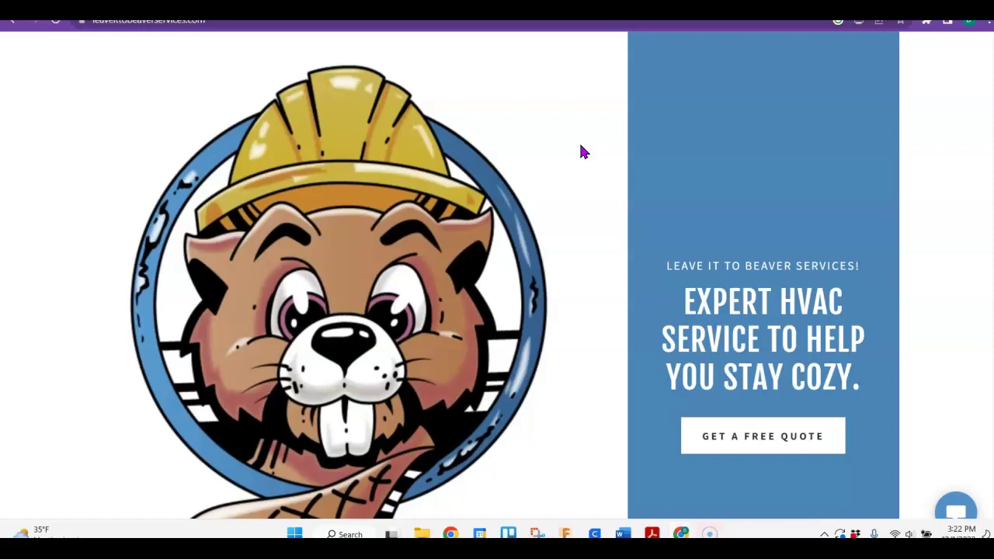
Step: Review the Google results for "heating and cooling denver co", covering the ads, the local business listings and the organic listings
left_click(539, 115)
left_click(477, 81)
key("alt+Left")
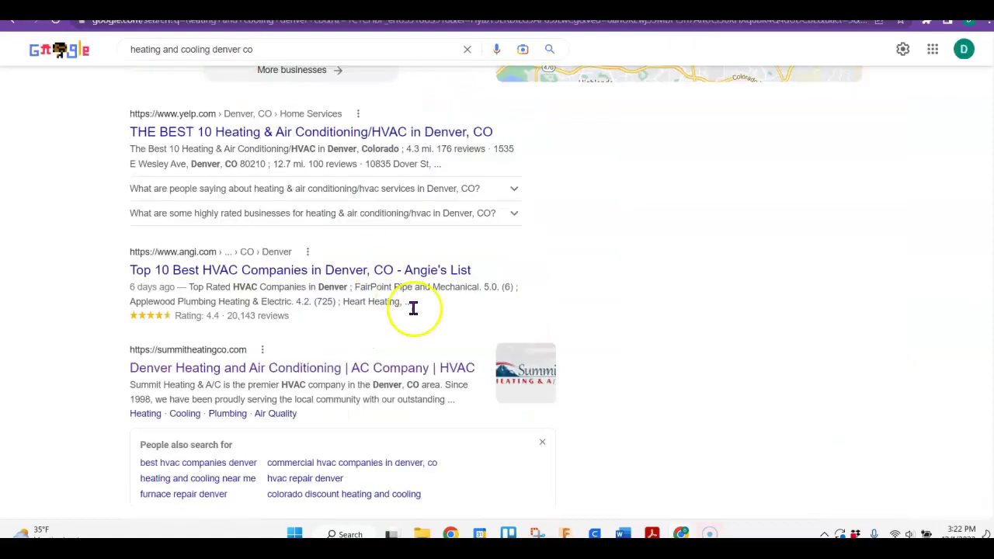
left_click(663, 246)
scroll(699, 248, "up", 6)
left_click(902, 229)
scroll(901, 225, "up", 5)
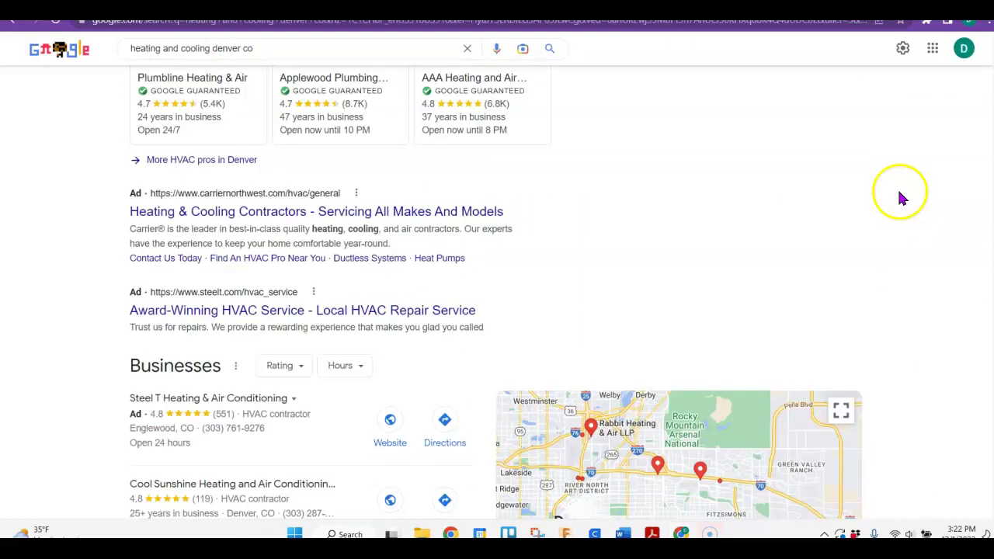
scroll(745, 233, "down", 2)
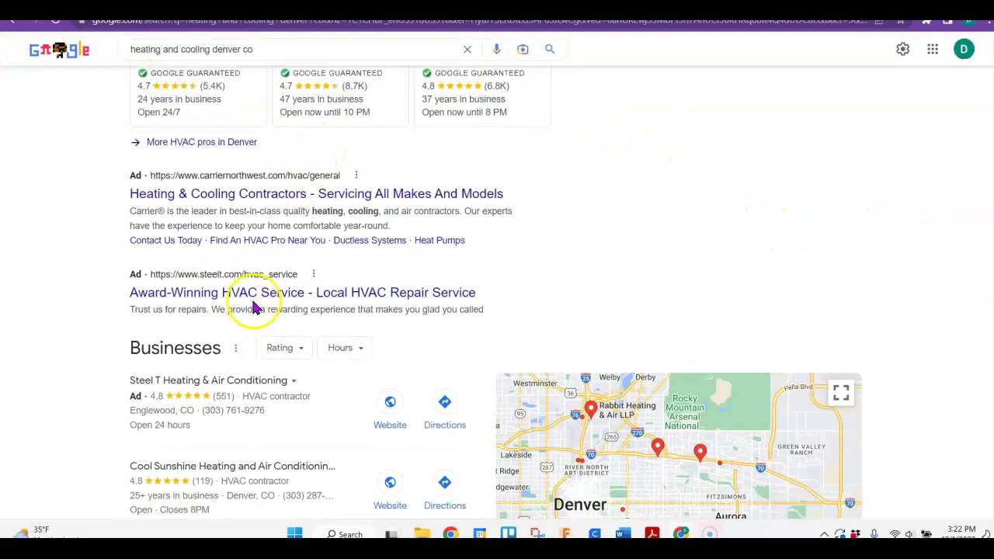
scroll(791, 170, "down", 1)
scroll(790, 167, "down", 3)
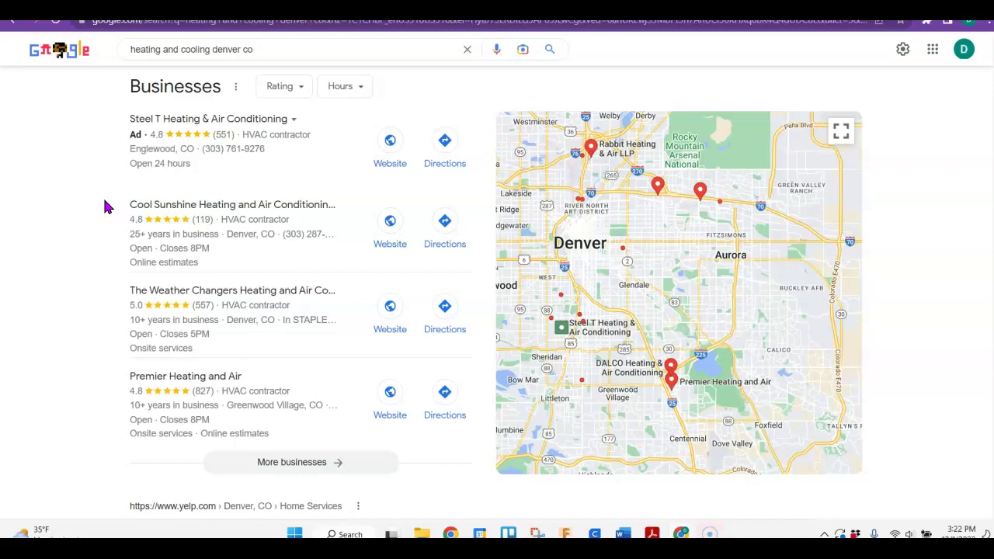
scroll(266, 244, "down", 3)
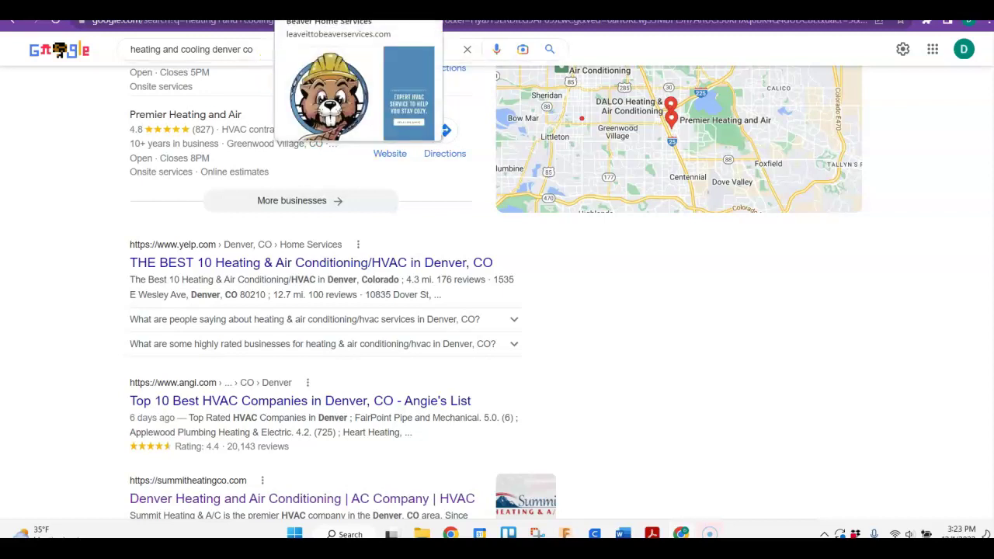
Step: Go back to the Beaver Heating and Cooling homepage and examine its header, contact details and hero section
left_click(326, 9)
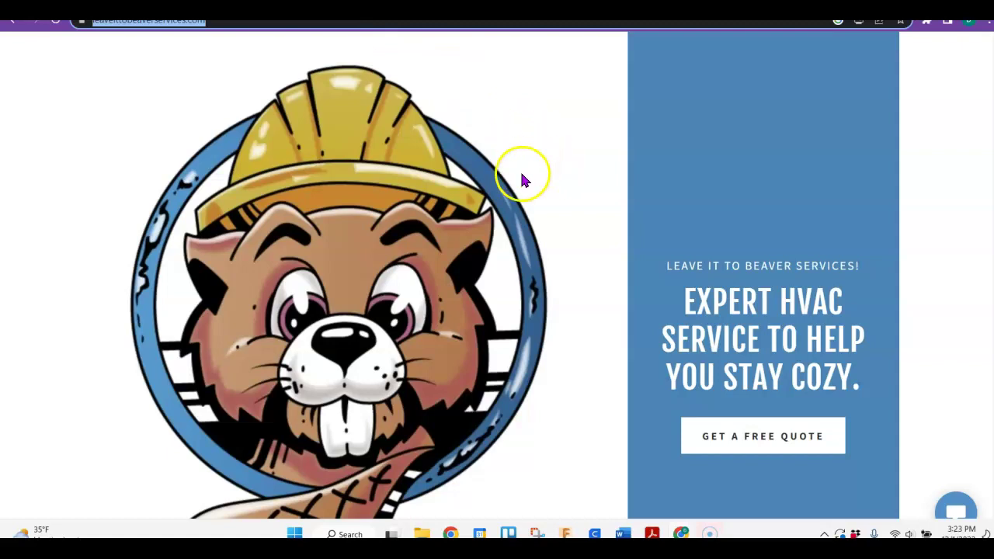
scroll(523, 178, "down", 1)
scroll(523, 178, "down", 2)
scroll(524, 175, "up", 3)
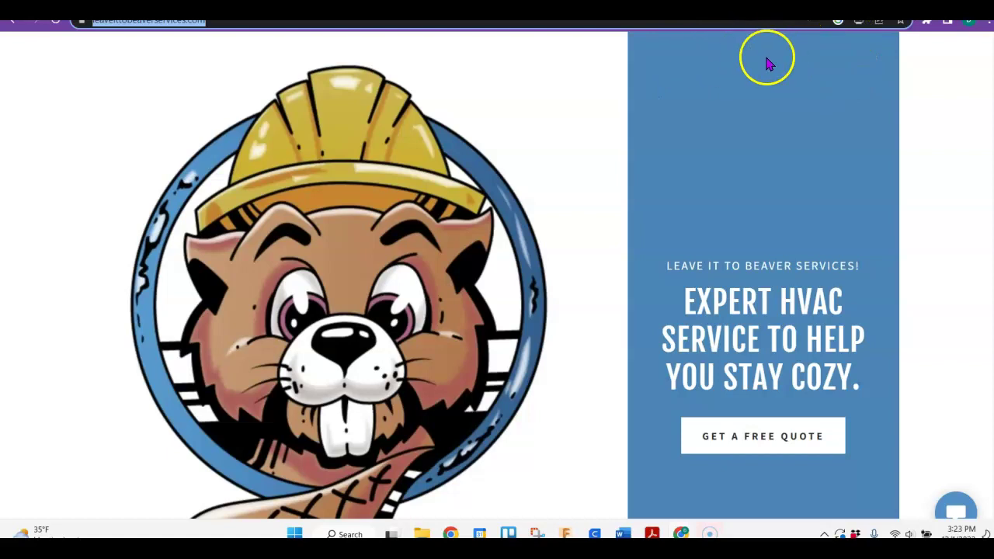
scroll(792, 97, "up", 2)
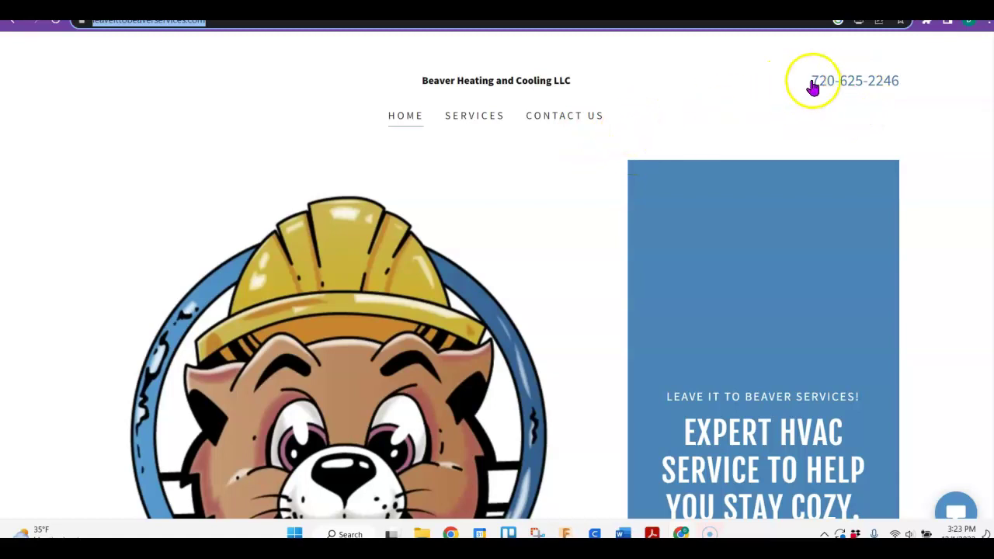
scroll(602, 165, "down", 4)
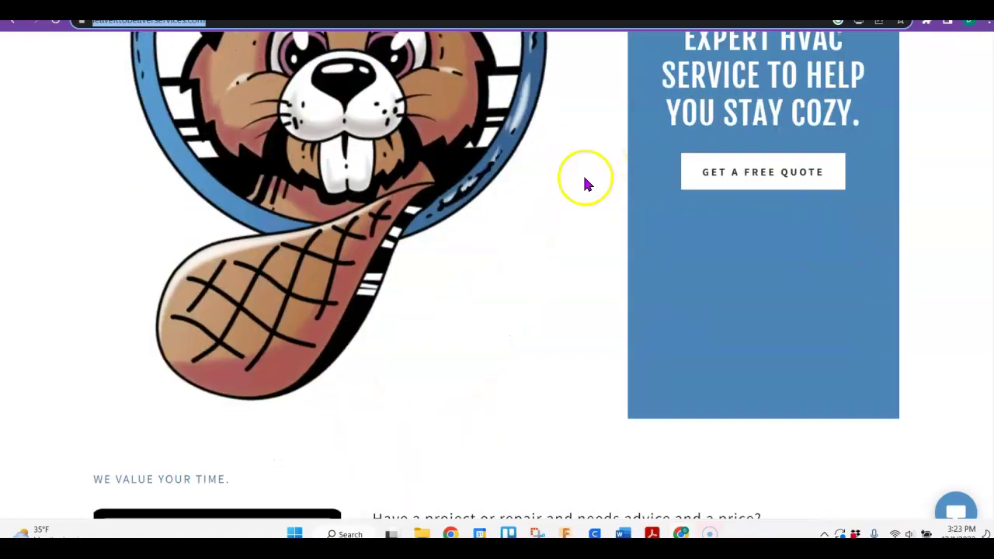
scroll(584, 182, "down", 3)
scroll(577, 174, "up", 5)
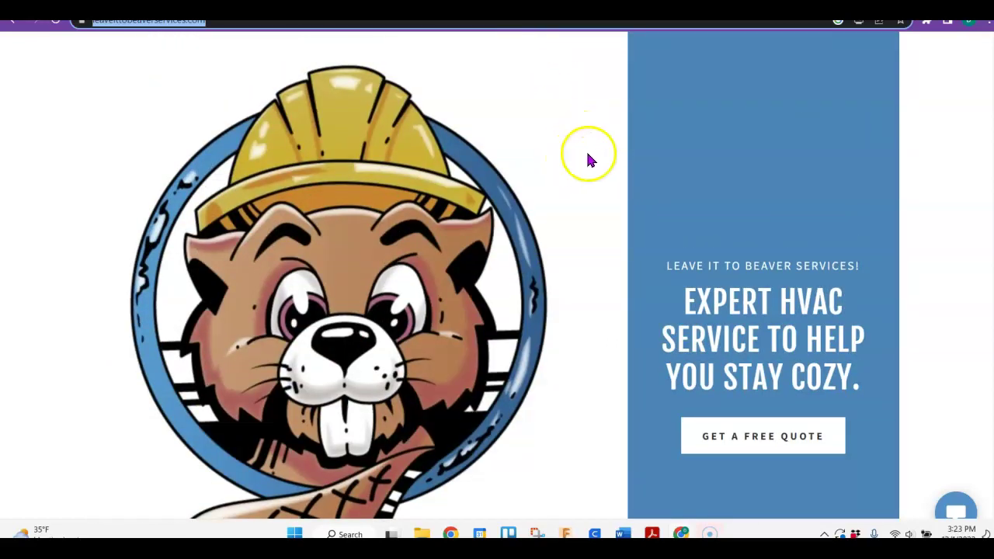
Step: Read the rest of the Beaver homepage, from the QR code and BidMyVid section down to the contact footer
scroll(687, 215, "down", 2)
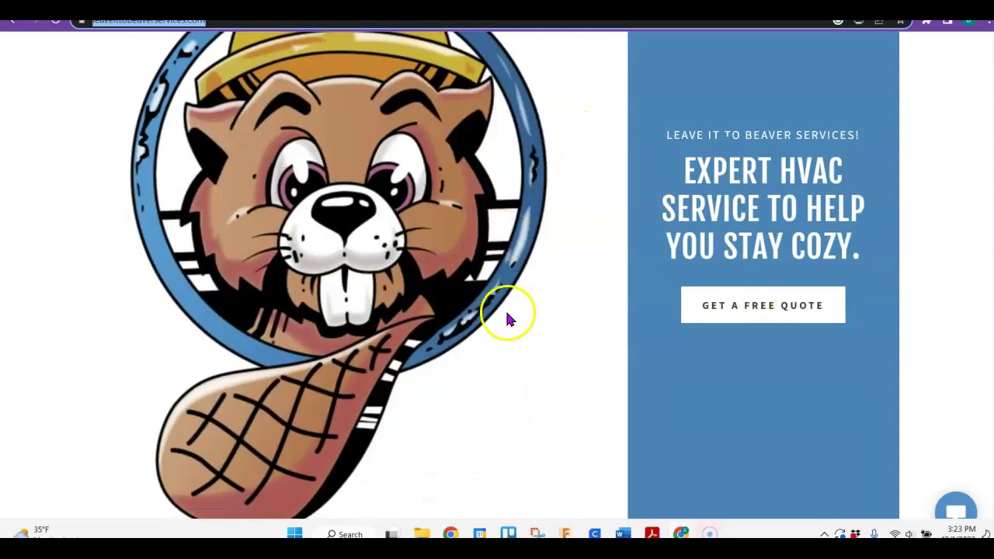
scroll(556, 309, "down", 2)
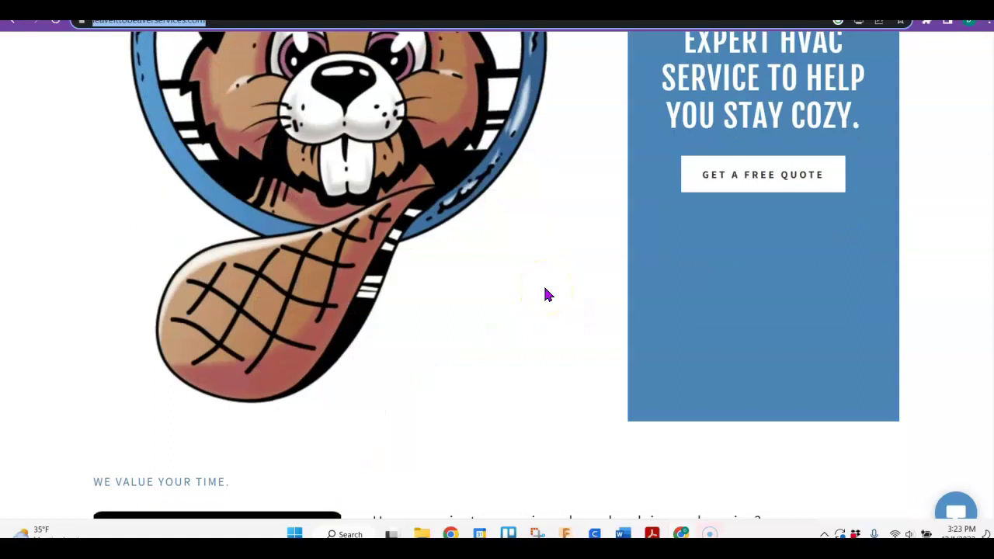
scroll(546, 294, "down", 4)
scroll(688, 349, "down", 2)
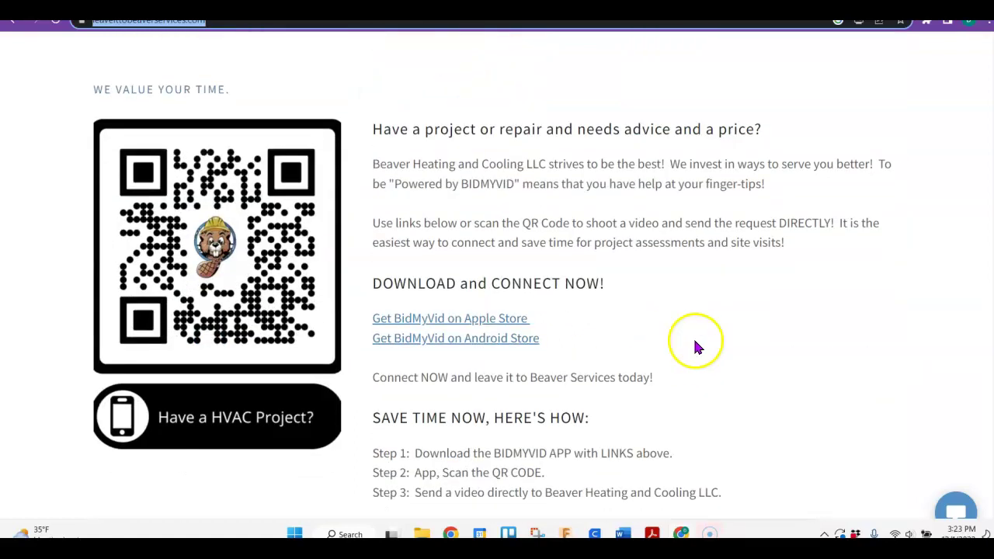
scroll(724, 286, "down", 2)
scroll(715, 291, "down", 8)
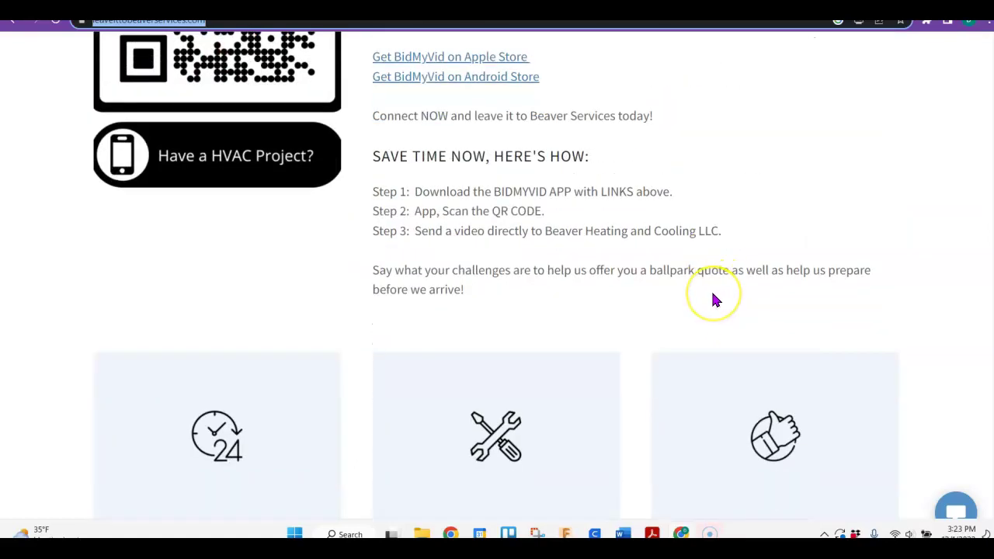
scroll(713, 298, "down", 10)
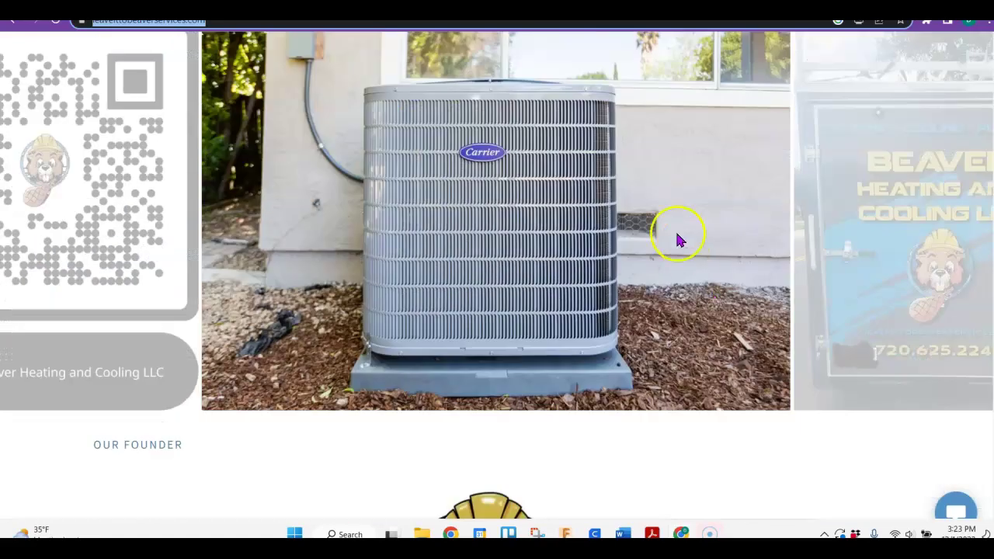
scroll(701, 226, "down", 3)
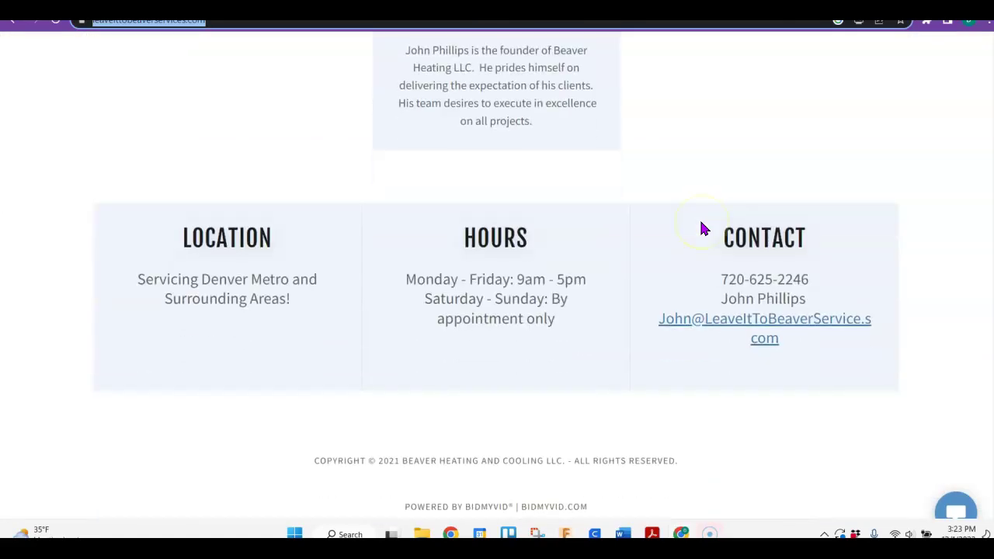
scroll(713, 264, "up", 12)
scroll(715, 268, "up", 15)
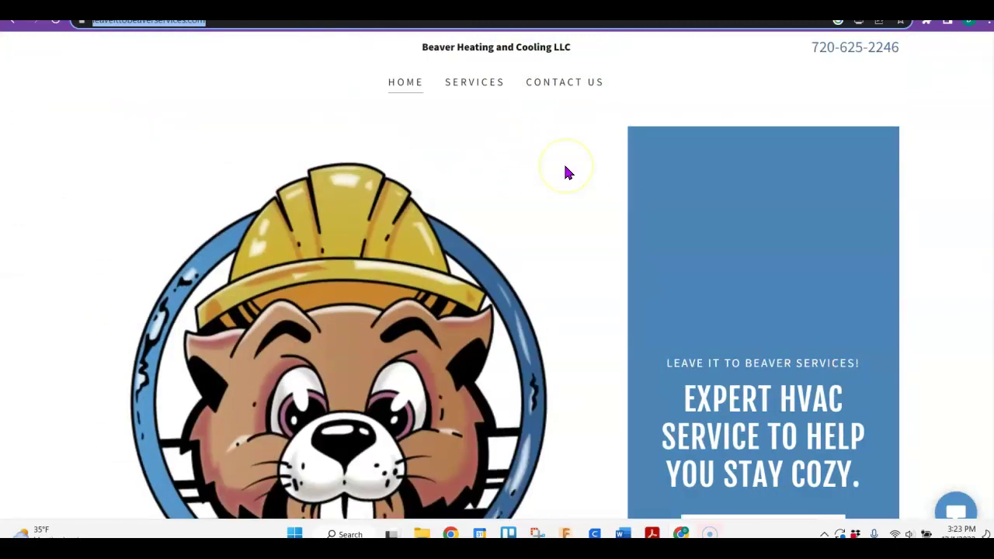
scroll(564, 171, "up", 1)
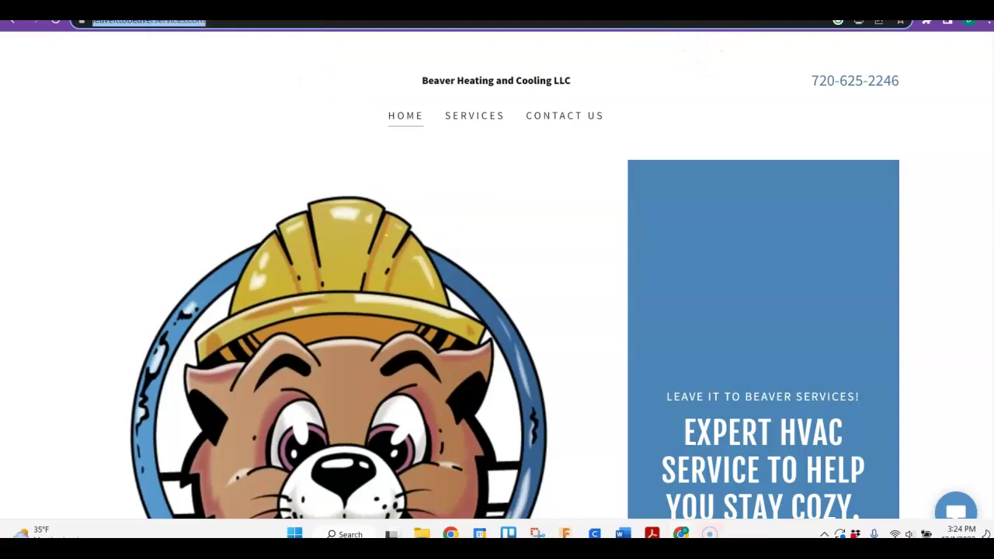
Step: Switch to the Summit Heating & A/C homepage and examine its content, reviews and footer for comparison
left_click(668, 21)
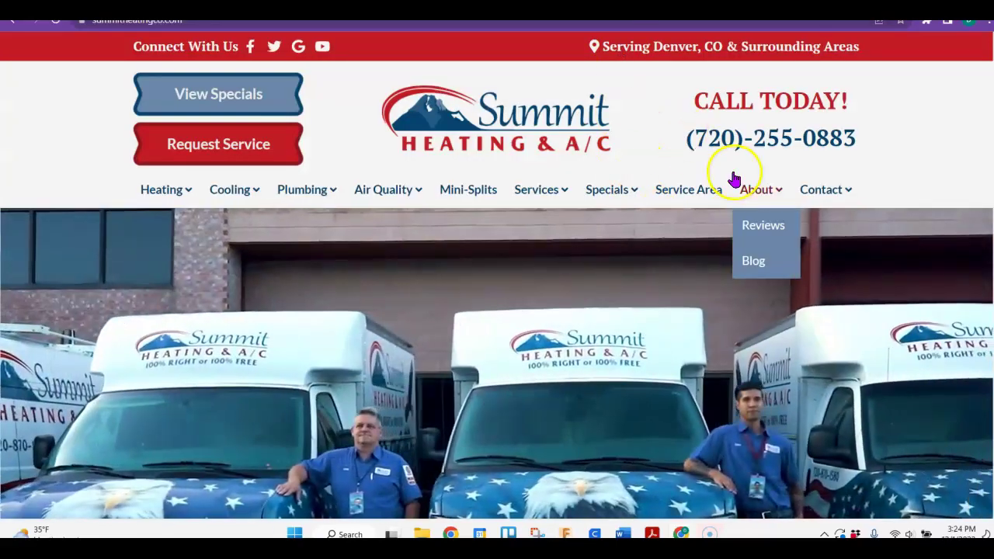
scroll(686, 194, "down", 12)
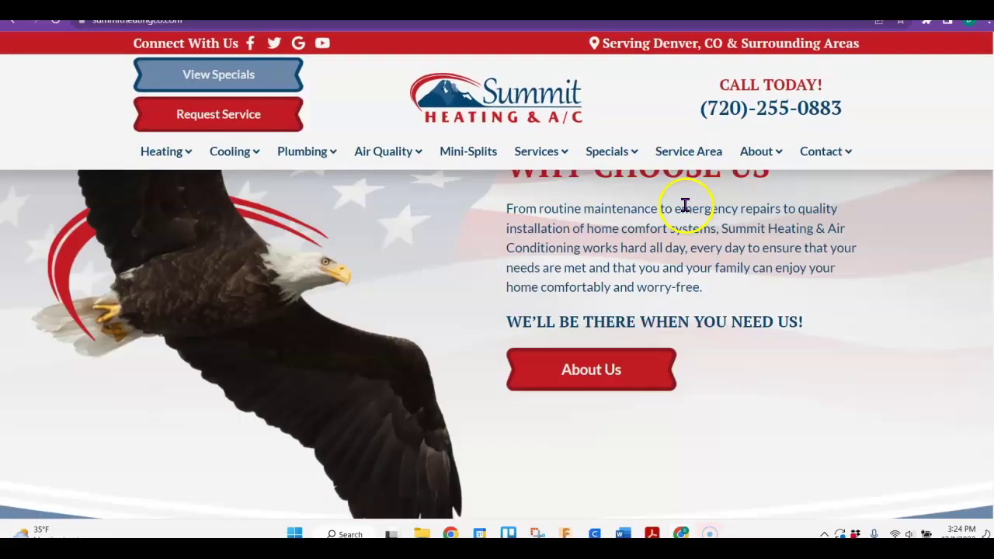
scroll(685, 208, "down", 15)
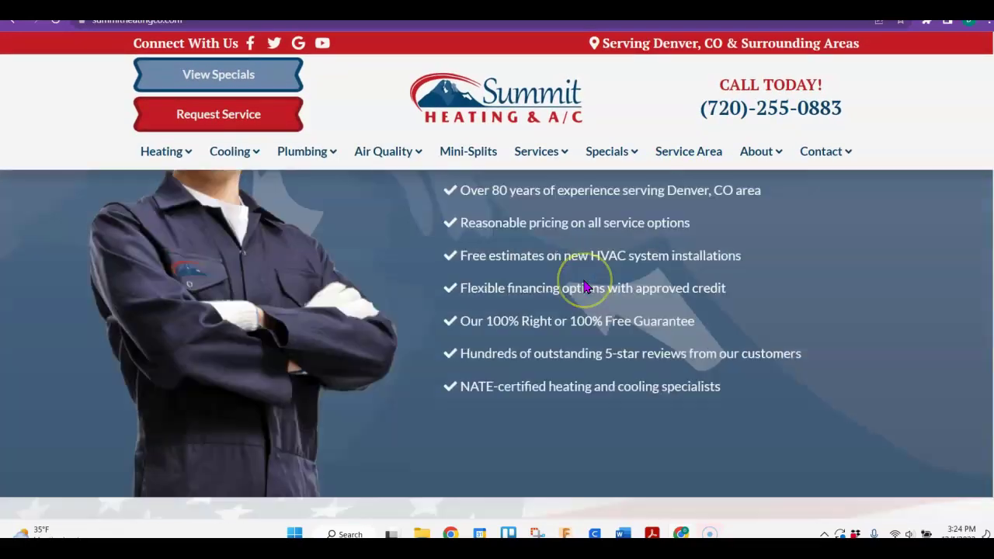
scroll(585, 287, "down", 15)
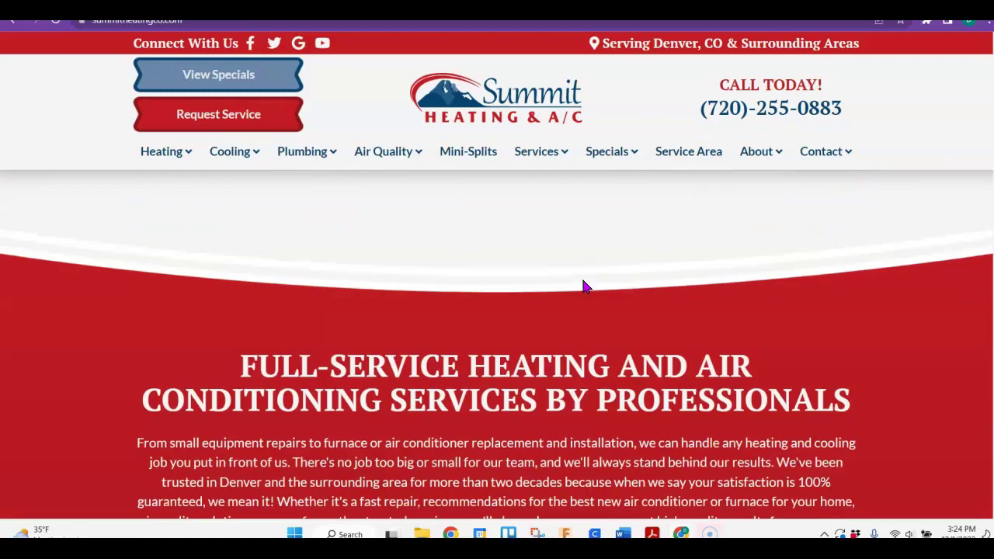
scroll(586, 288, "down", 15)
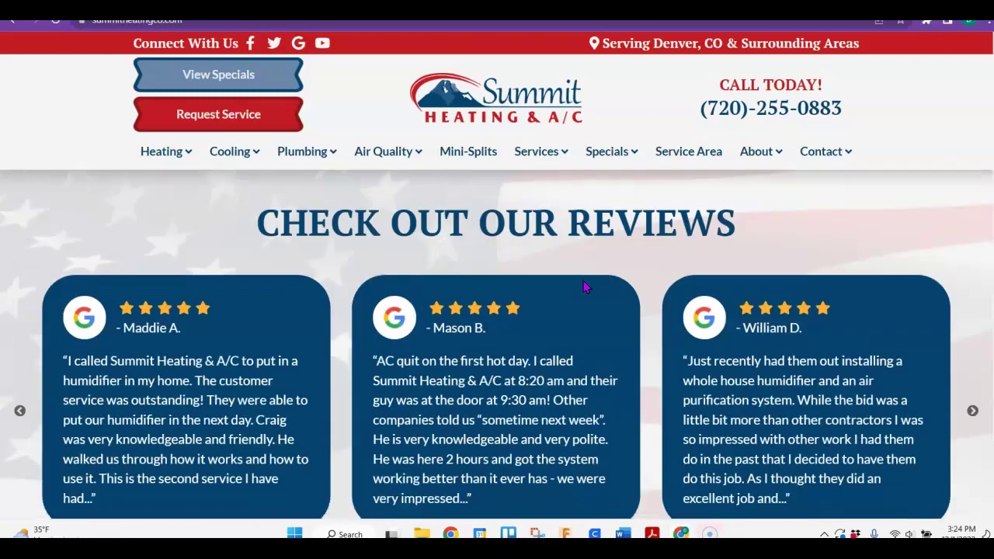
scroll(585, 287, "down", 15)
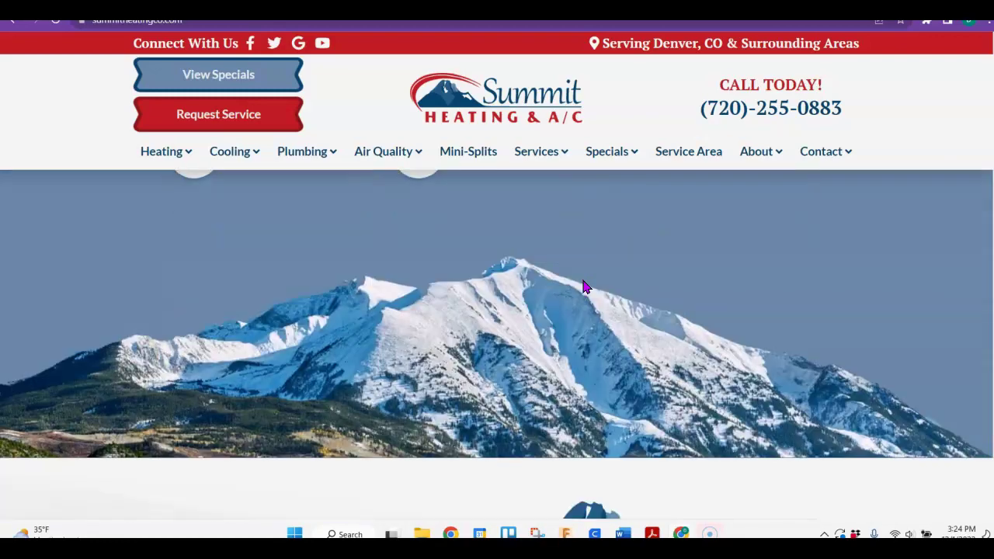
scroll(585, 287, "down", 10)
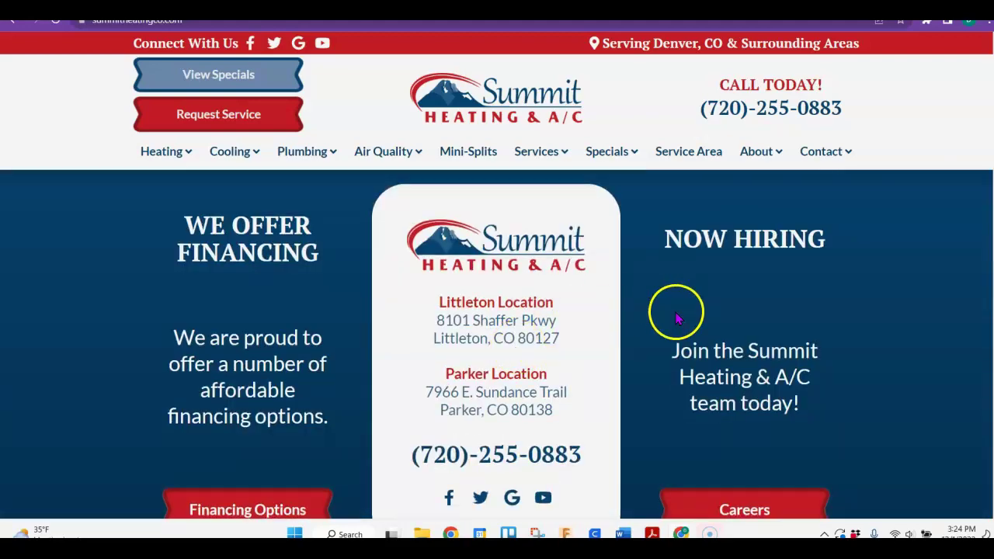
scroll(682, 344, "up", 20)
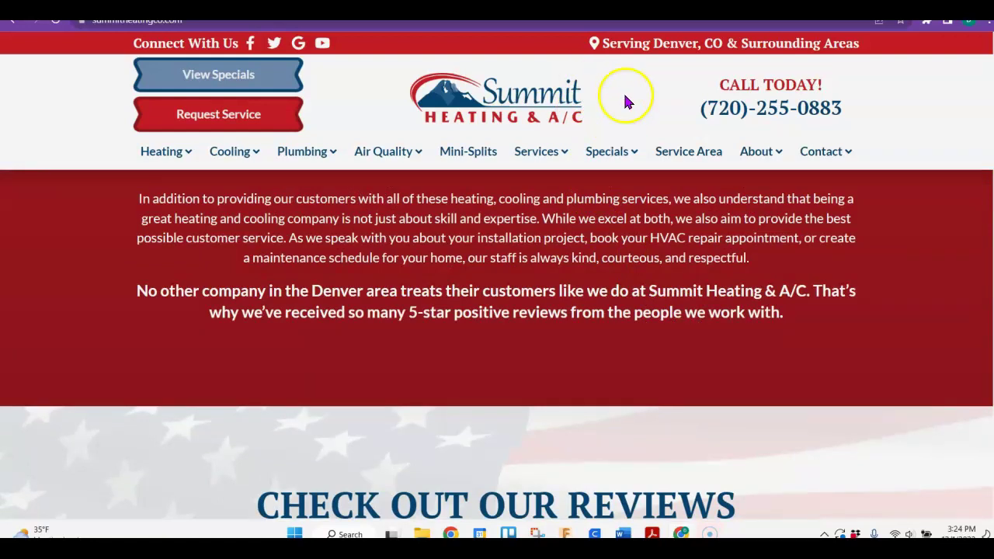
scroll(634, 128, "up", 5)
scroll(635, 134, "up", 15)
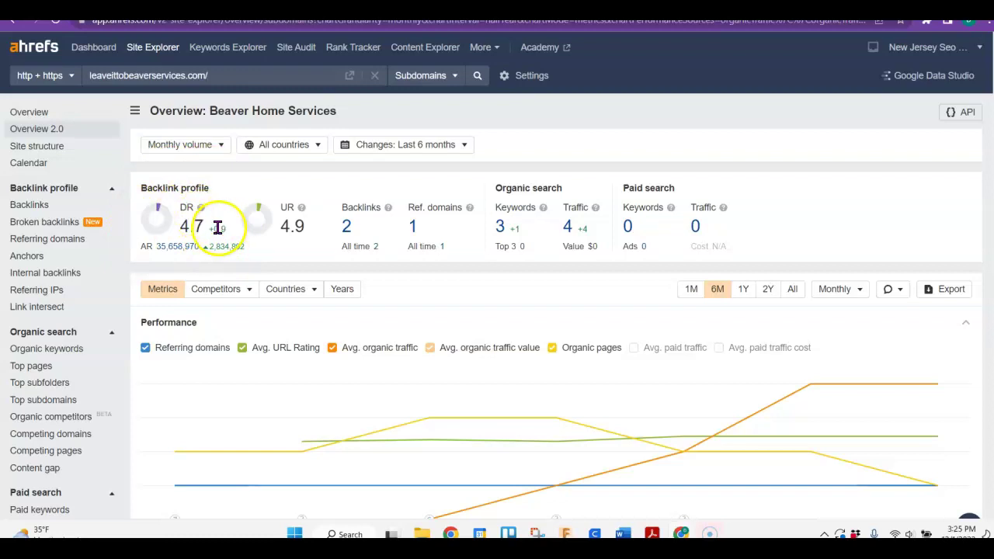
Step: In Ahrefs Site Explorer, examine the backlinks and the organic keywords of leaveittobeaverservices.com from its Overview 2.0 report
mouse_move(300, 212)
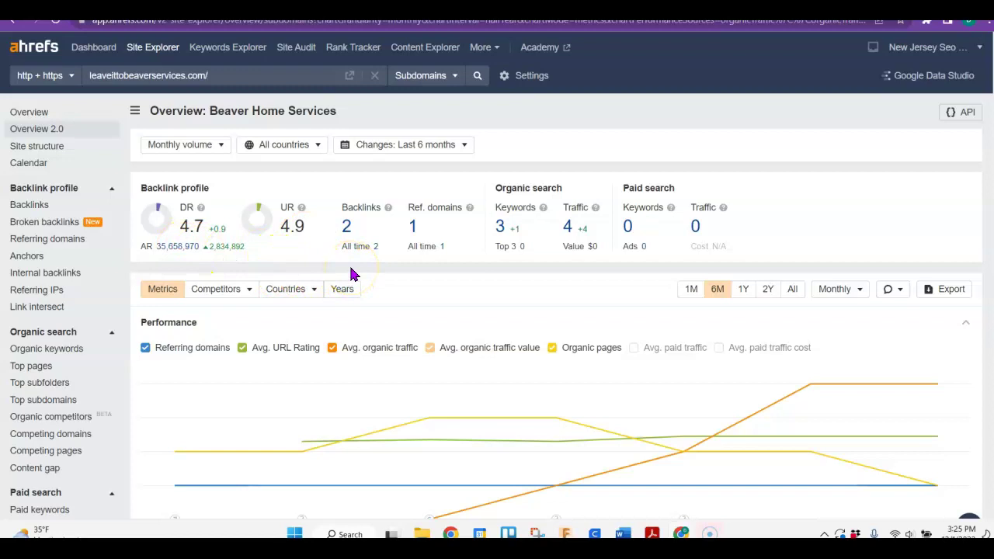
left_click(346, 230)
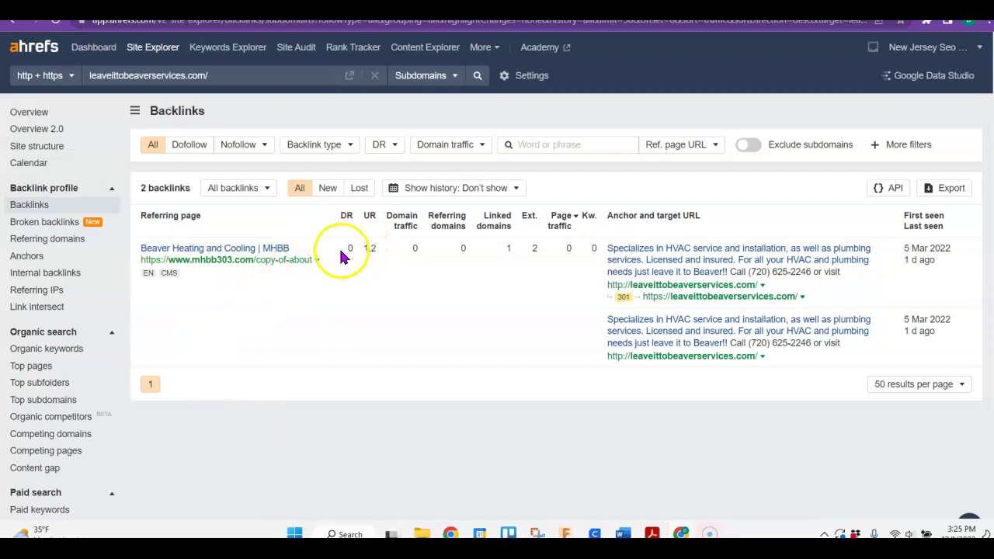
mouse_move(351, 224)
left_click(49, 136)
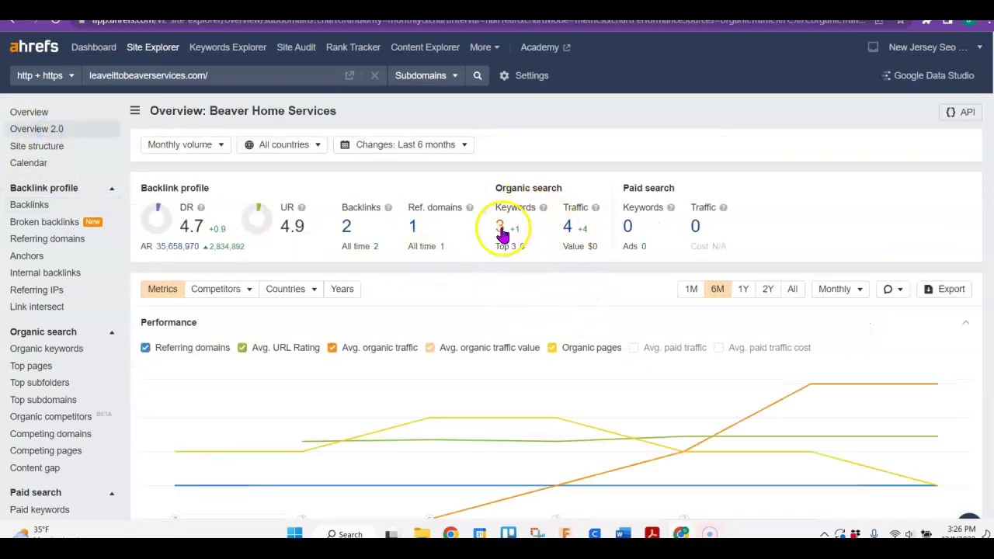
left_click(503, 228)
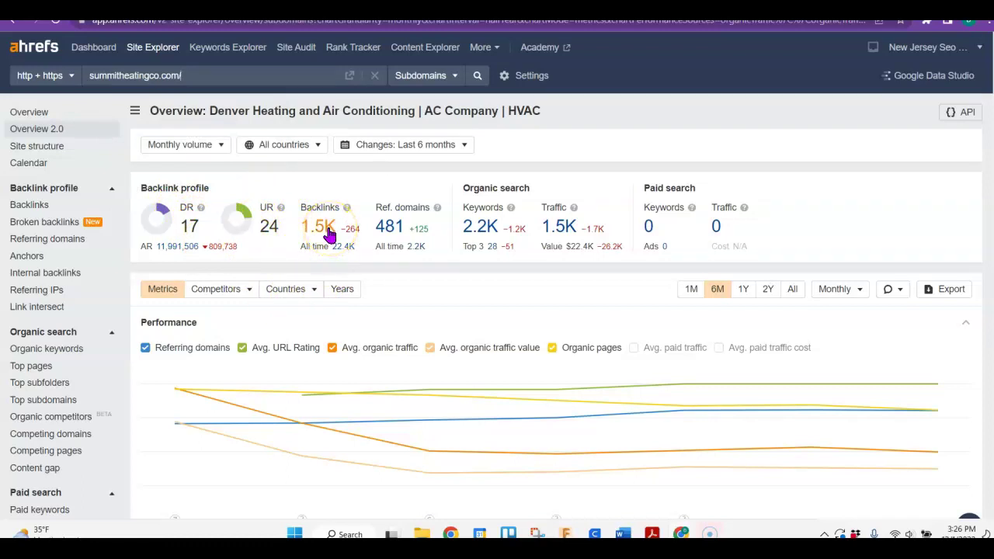
Step: Open the backlinks report for summitheatingco.com and examine the referring pages and their domain ratings
left_click(328, 232)
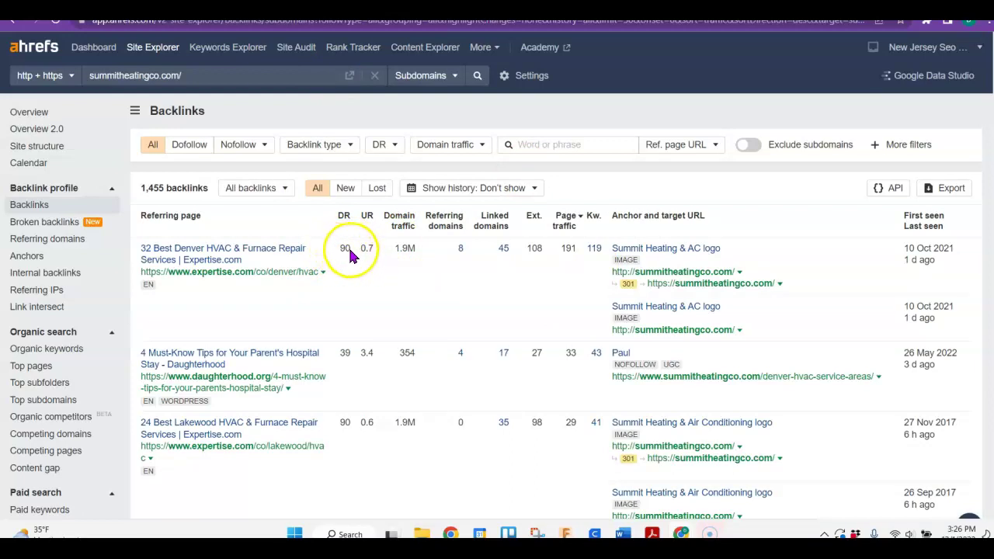
scroll(341, 268, "down", 2)
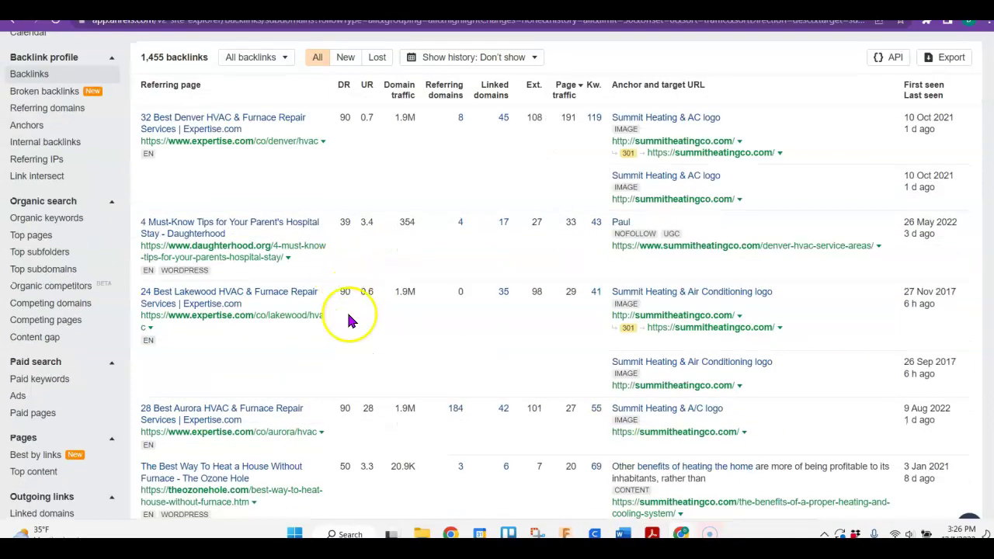
scroll(348, 318, "down", 2)
scroll(350, 354, "down", 2)
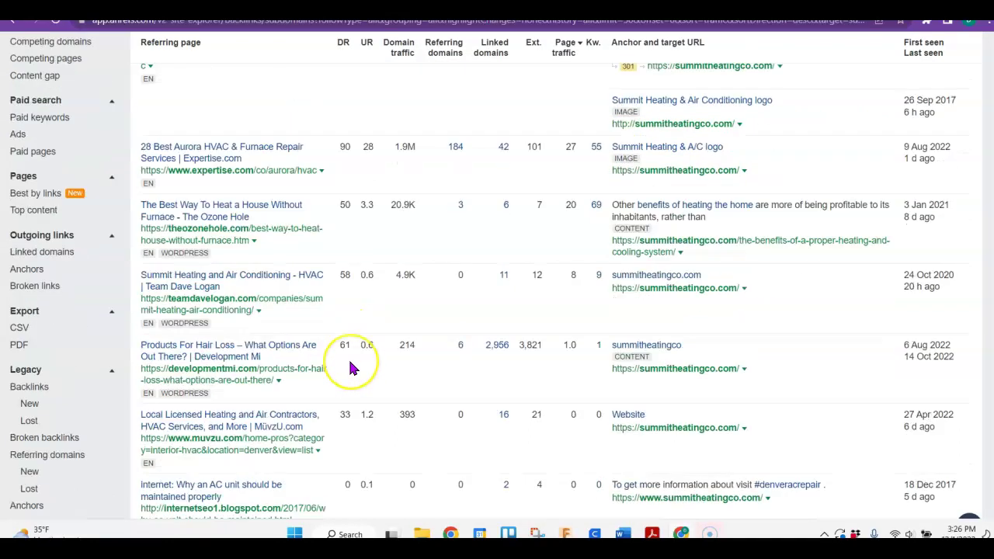
scroll(349, 365, "down", 4)
scroll(350, 365, "up", 15)
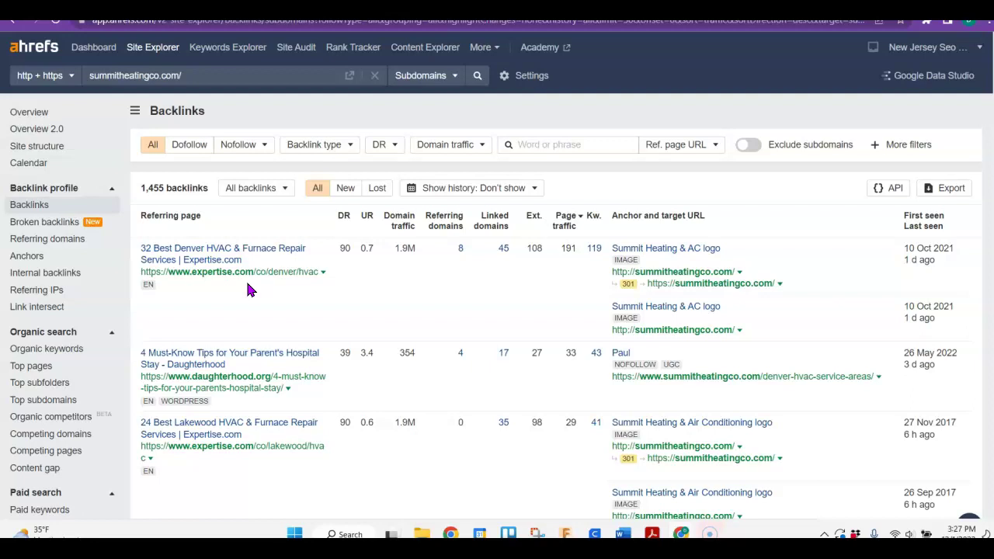
Step: Return to the Overview 2.0 report of summitheatingco.com and open its organic keywords report
left_click(49, 132)
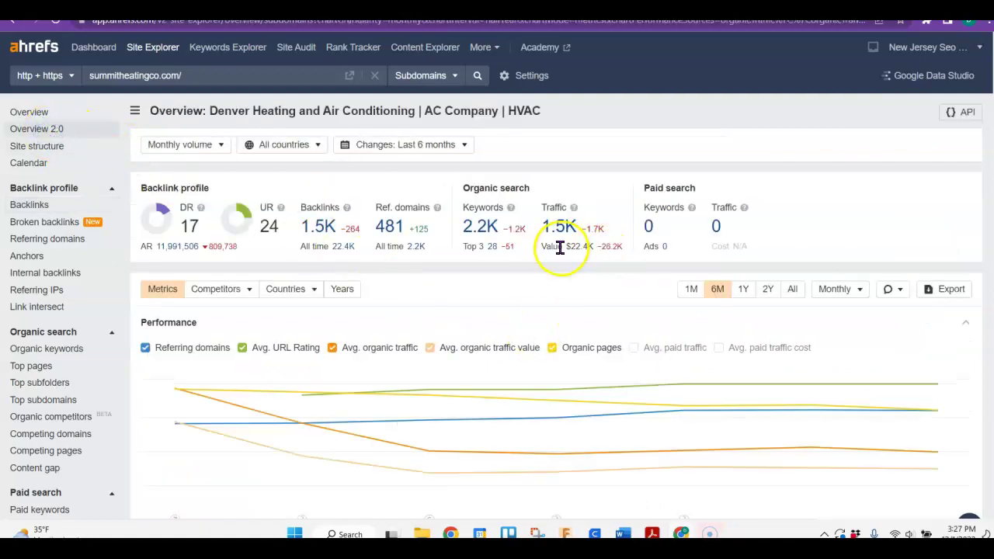
left_click(492, 230)
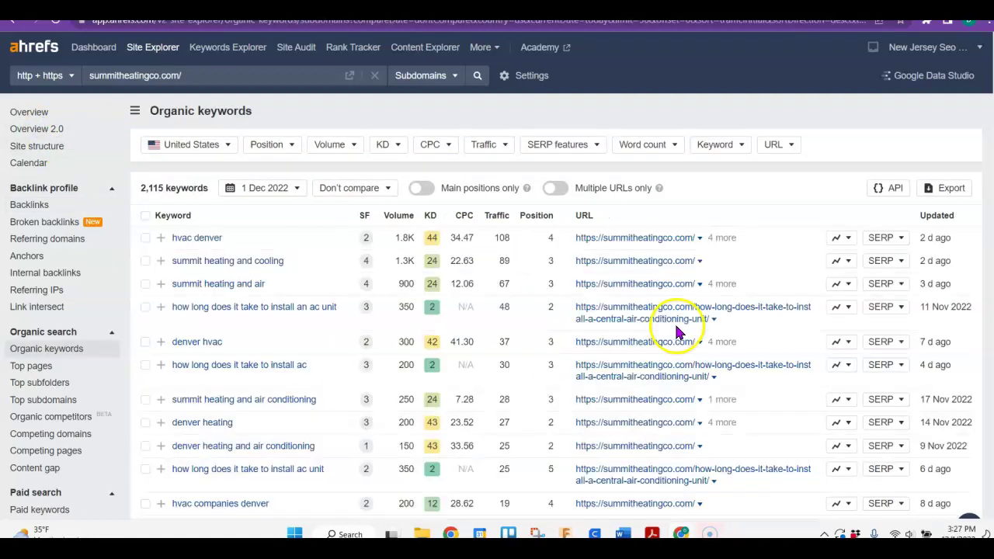